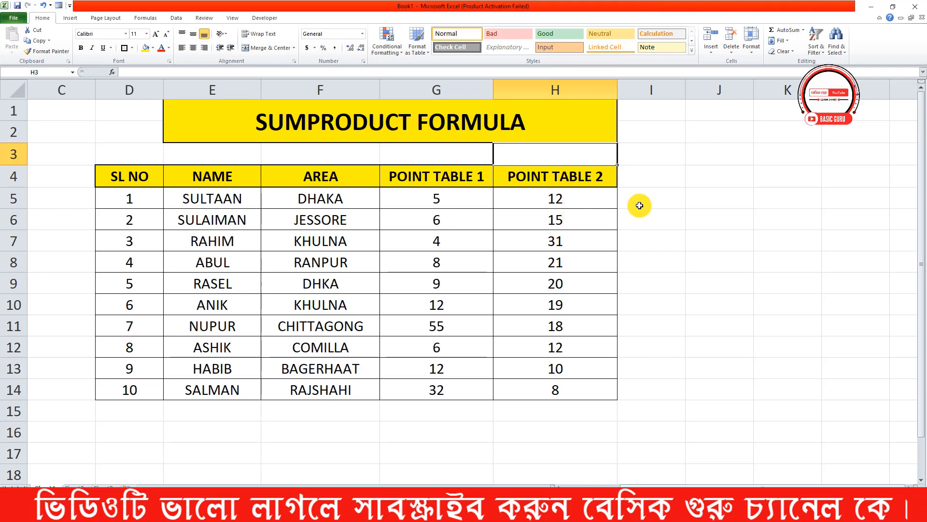
- Examine the table's SL NO, NAME, AREA, POINT TABLE 1 and POINT TABLE 2 columns and the first row's two points
click(504, 302)
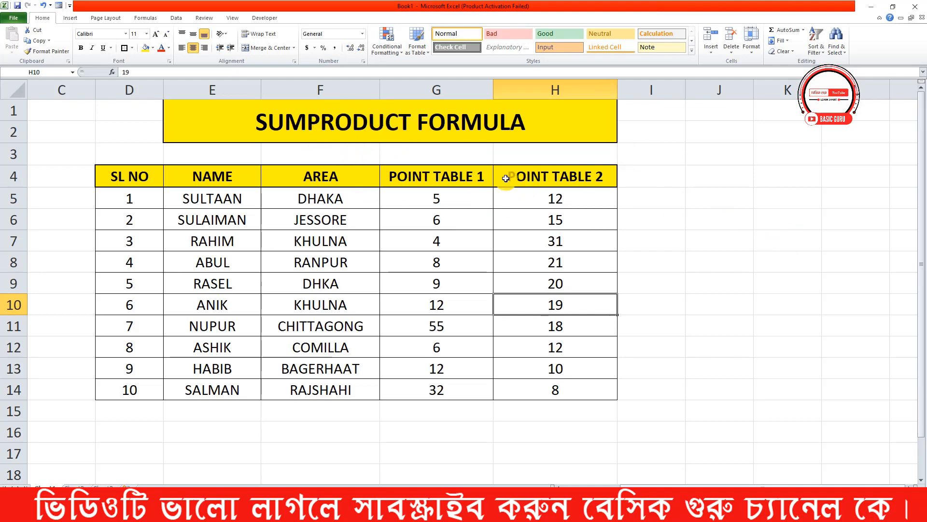
click(691, 201)
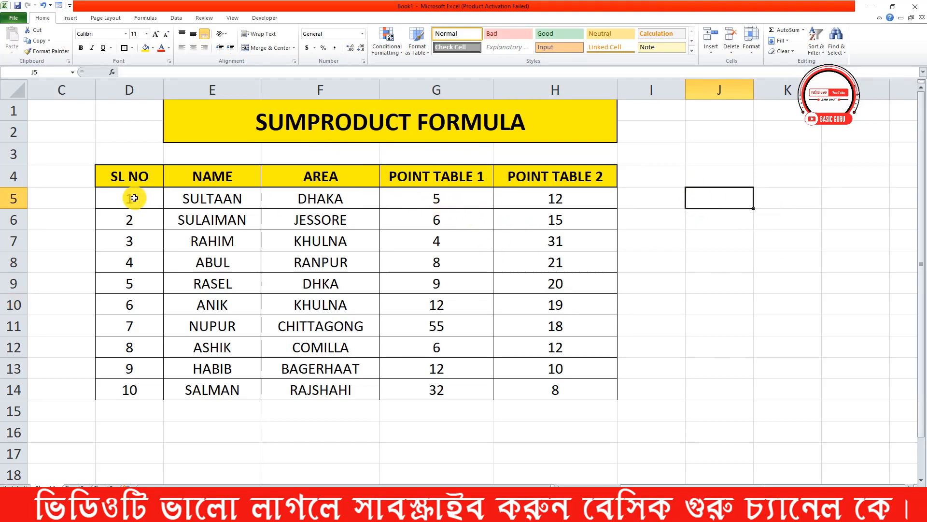
drag(133, 198, 129, 347)
drag(237, 202, 215, 370)
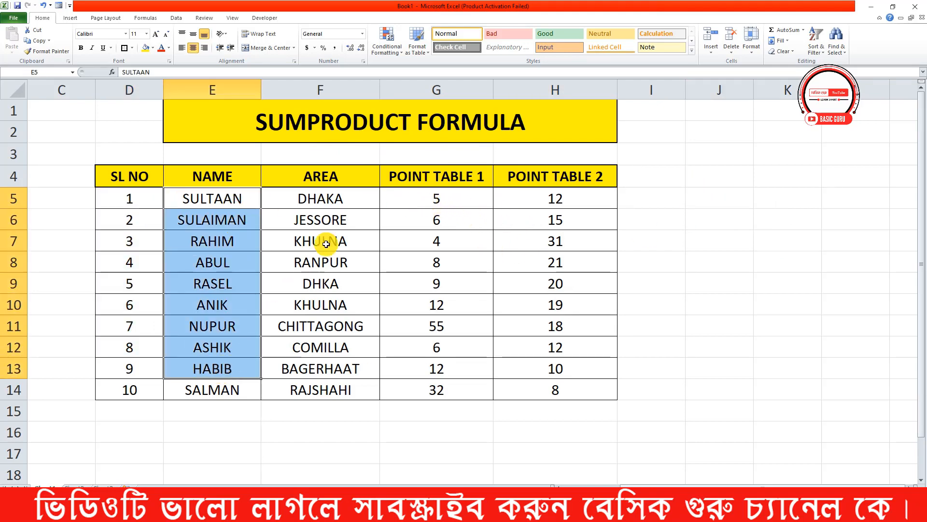
drag(329, 199, 323, 413)
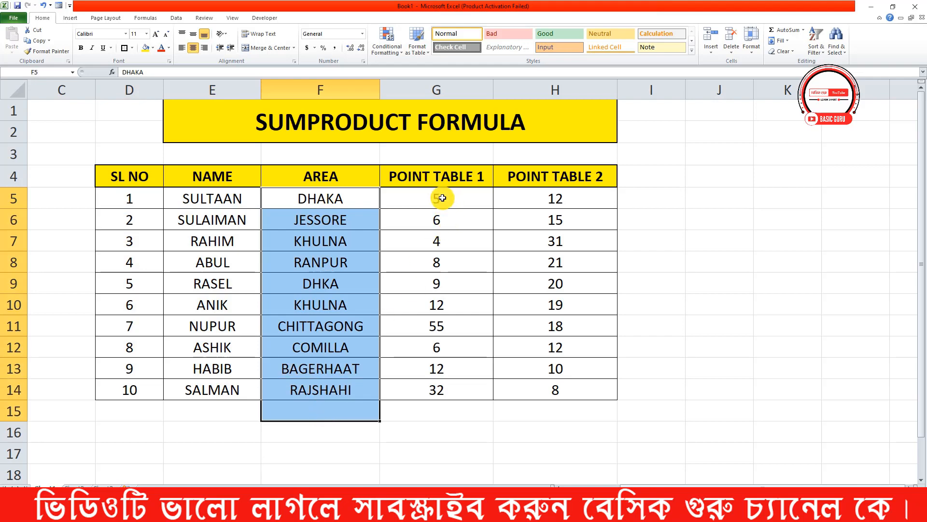
drag(442, 199, 445, 360)
click(587, 198)
drag(587, 198, 578, 343)
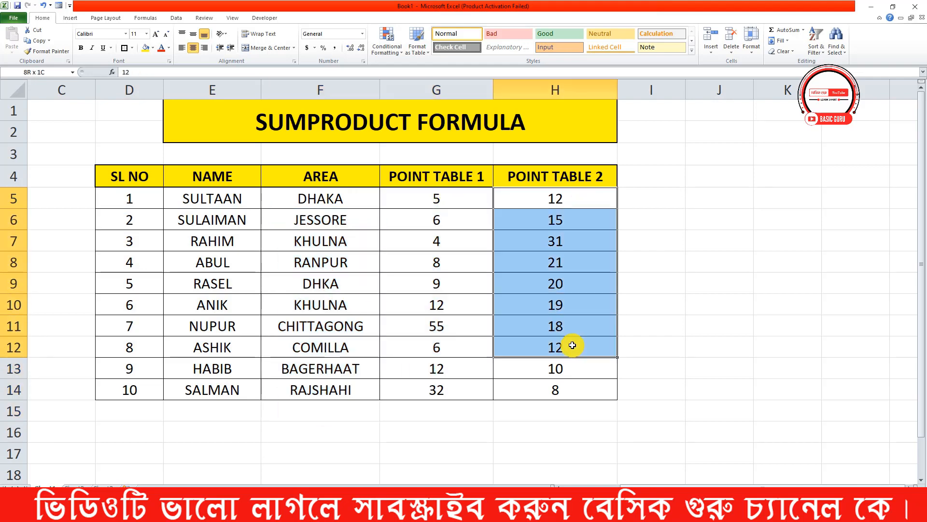
click(679, 200)
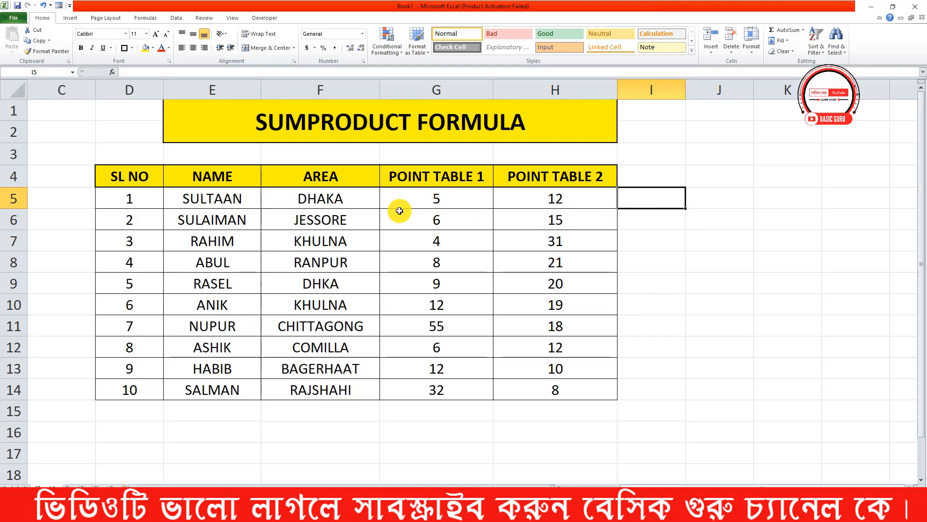
click(466, 198)
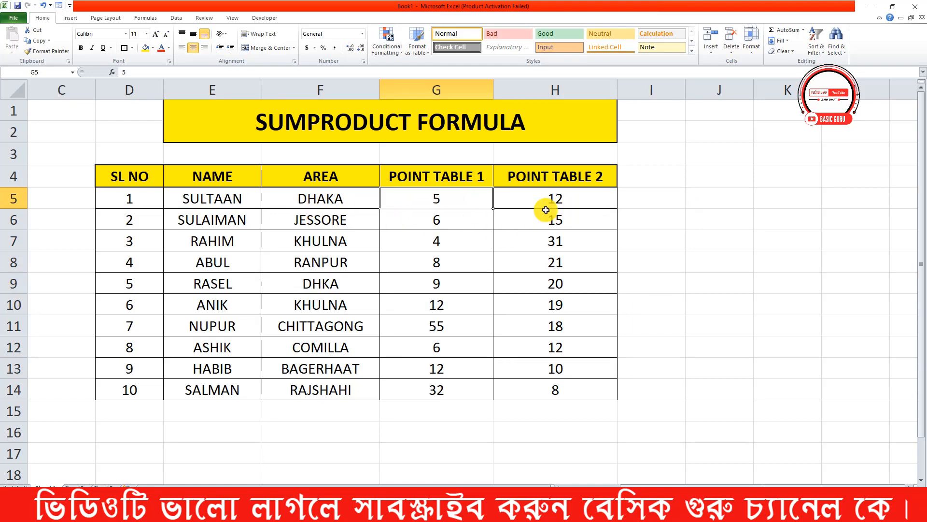
click(542, 206)
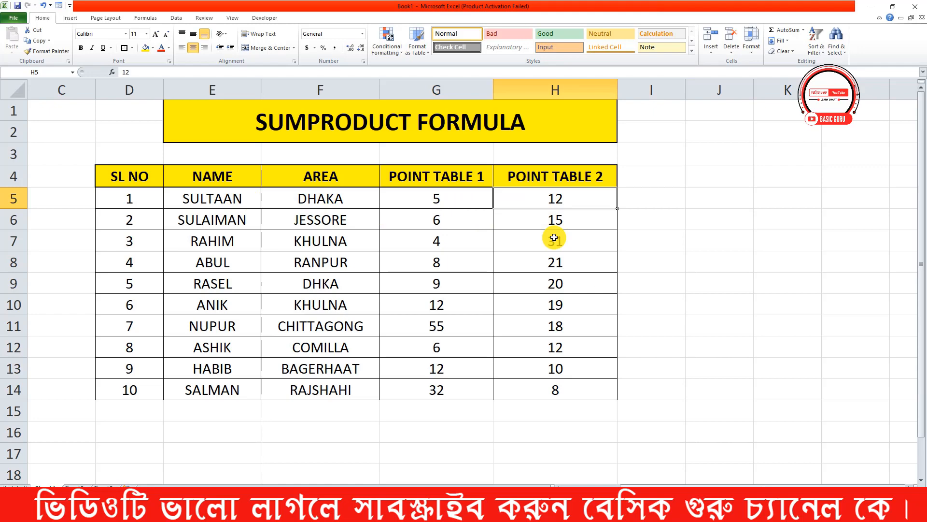
- Multiply the first row's two point values in cell J5 with the formula =G5*H5
click(674, 197)
click(719, 191)
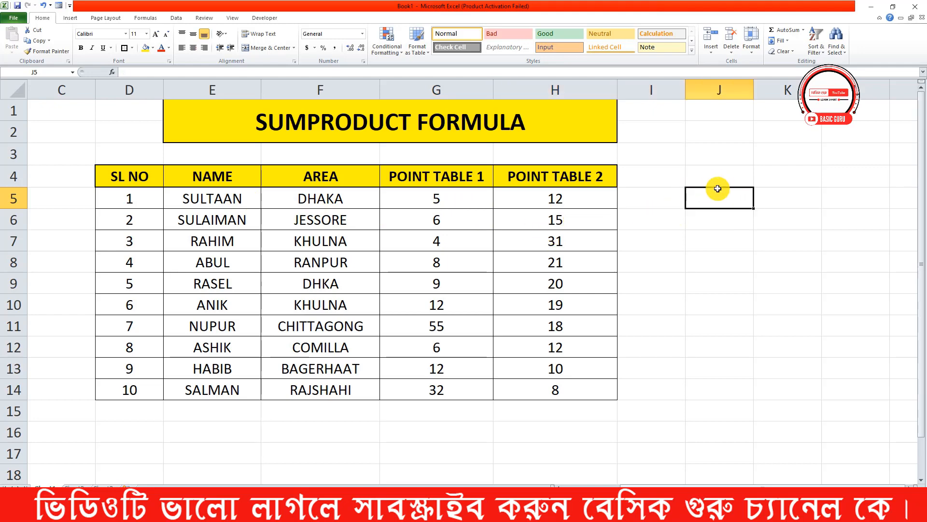
text(=G5)
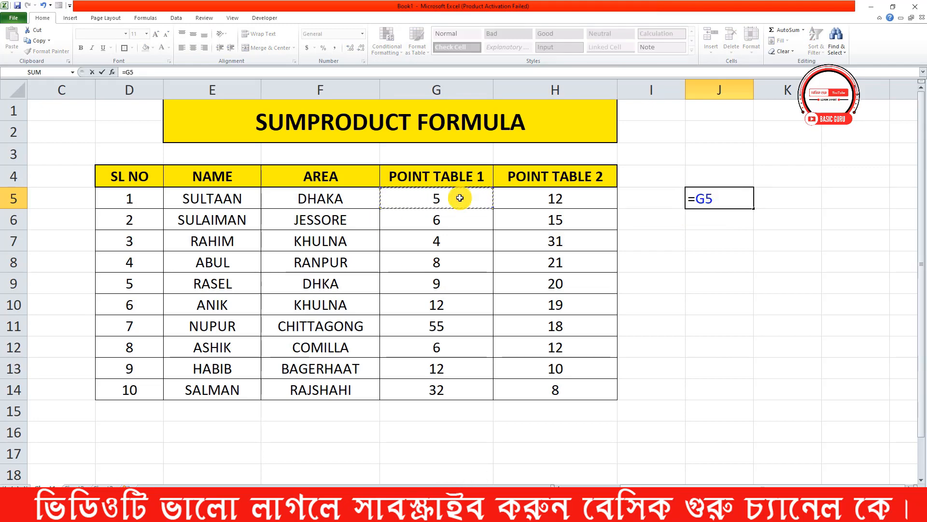
text(*)
click(562, 198)
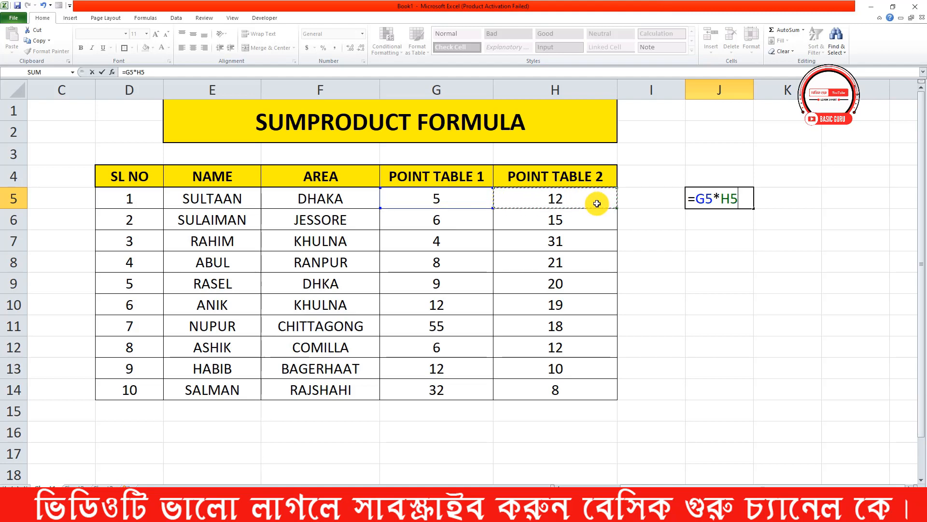
key(Return)
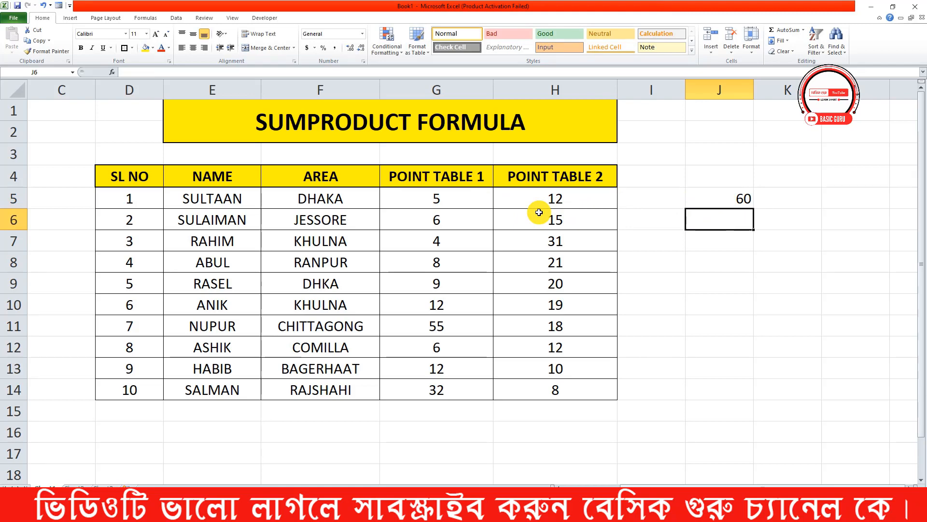
- Replace the formula in cell J5 with =PRODUCT(G5:H5)
click(729, 198)
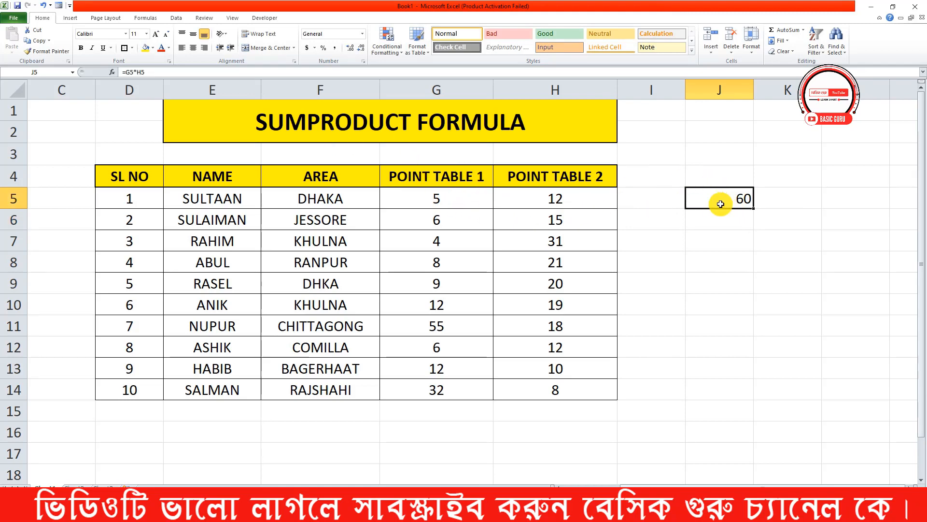
key(BackSpace)
text(=)
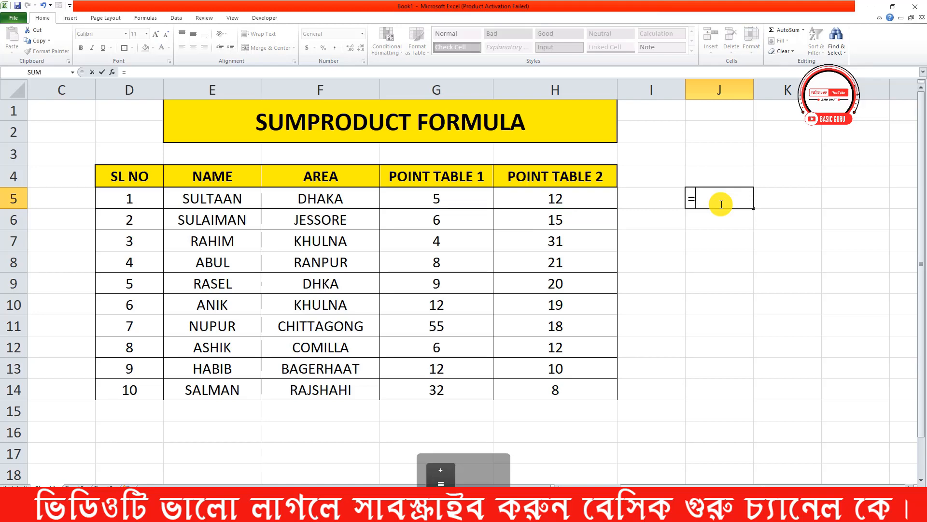
text(PRO)
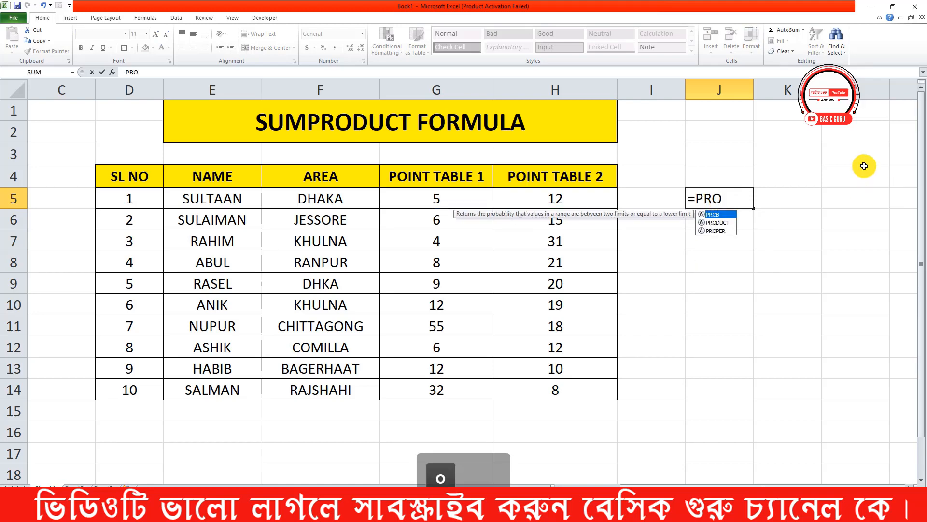
double_click(717, 223)
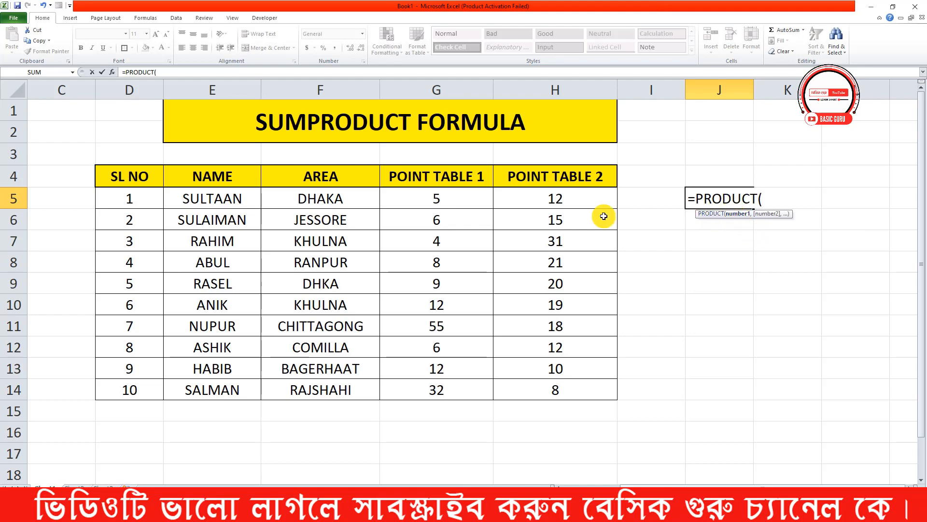
drag(456, 198, 521, 198)
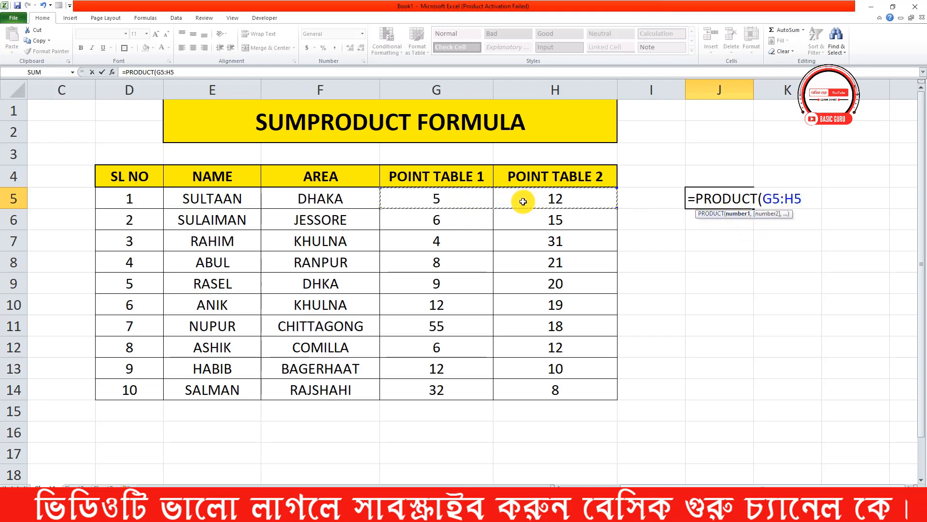
text())
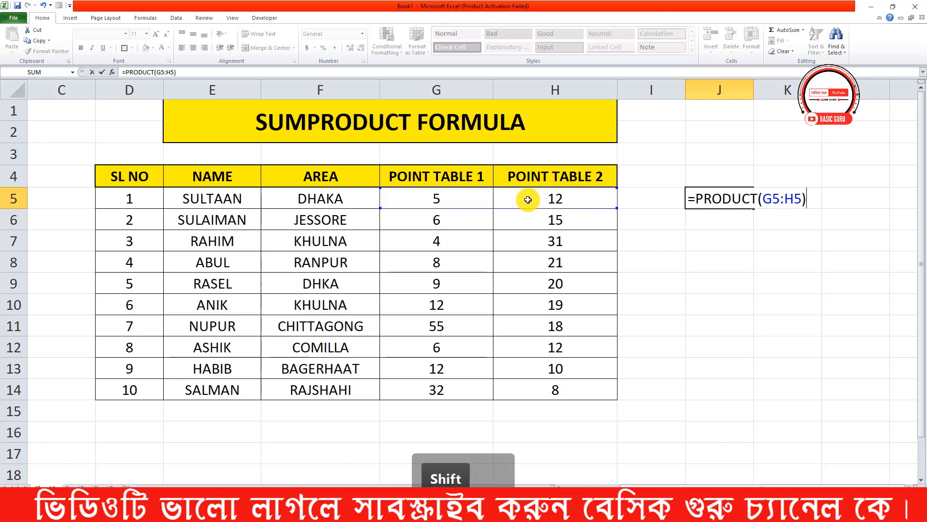
key(Return)
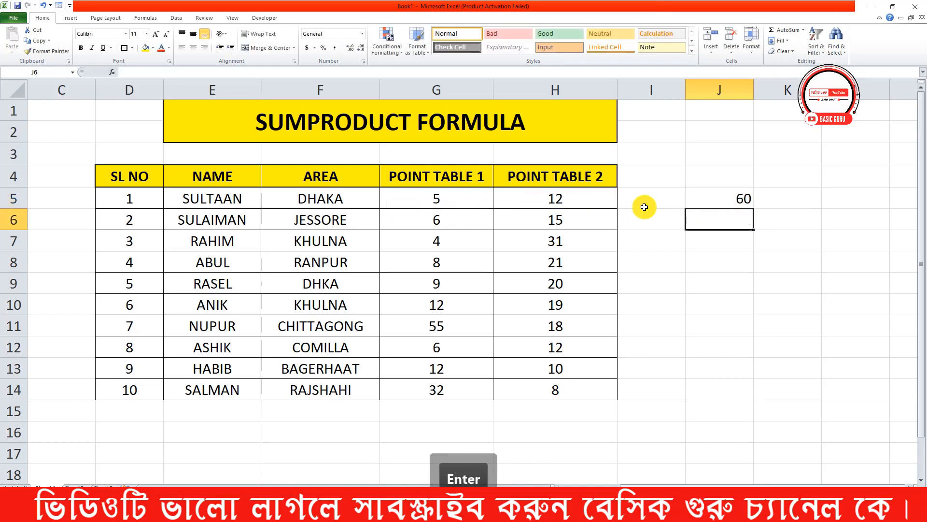
- Fill the PRODUCT formula from J5 down through J14 for all the table rows
click(721, 199)
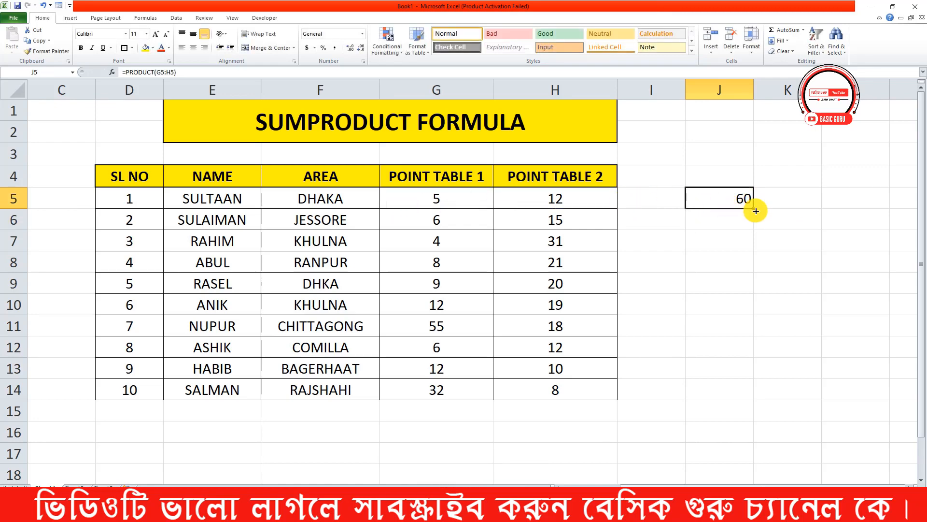
drag(753, 208, 737, 392)
click(732, 201)
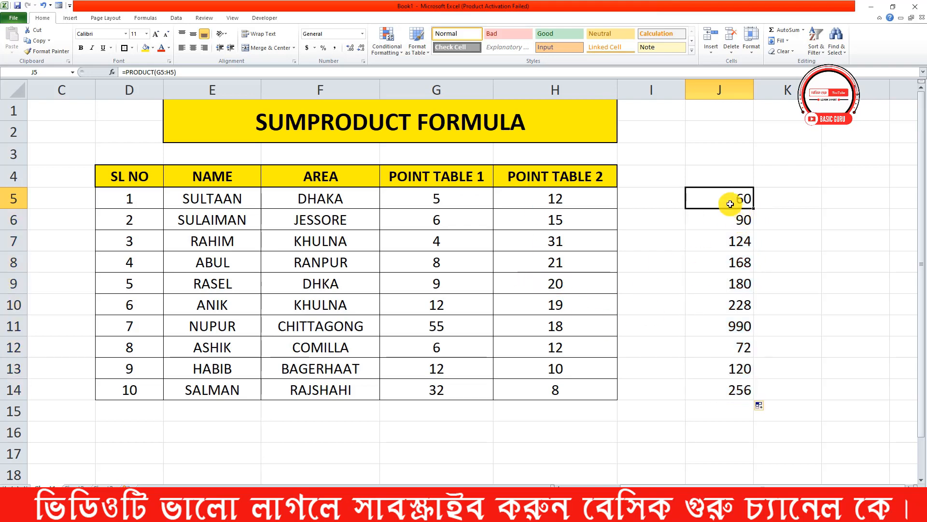
- Examine the row products in J5:J14 and the cell beneath them, J15
drag(730, 204, 729, 394)
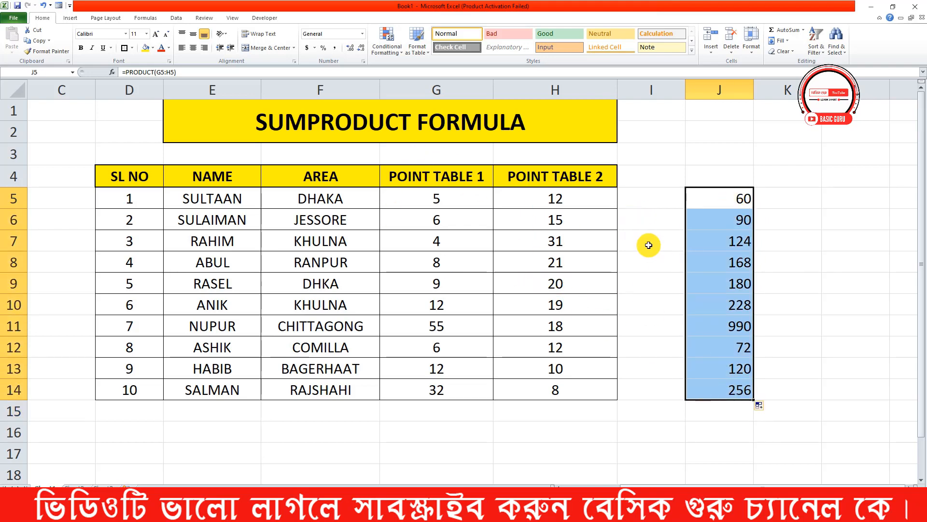
click(725, 208)
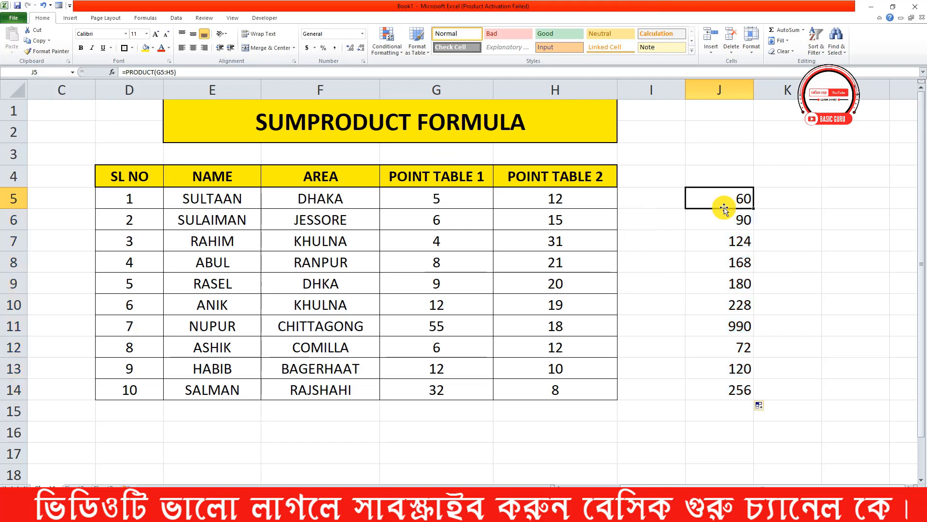
click(728, 203)
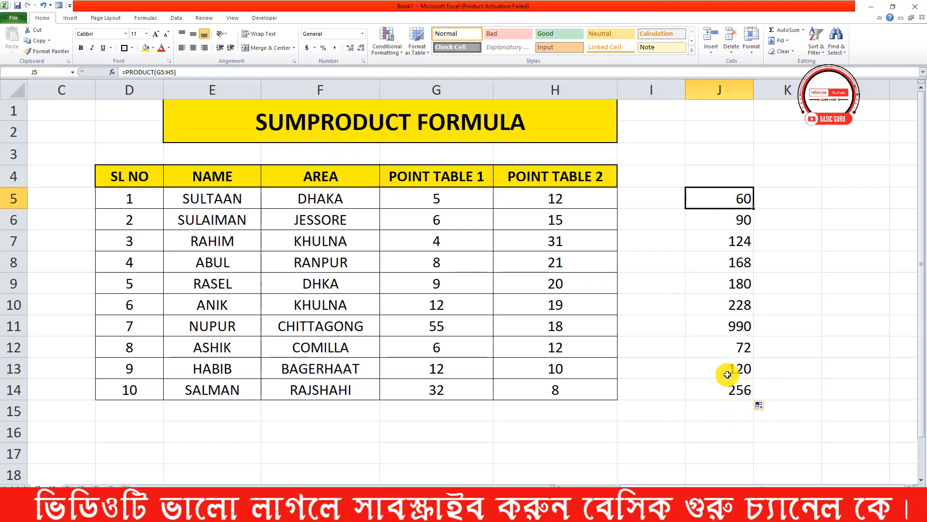
click(707, 420)
drag(742, 206, 720, 387)
click(719, 411)
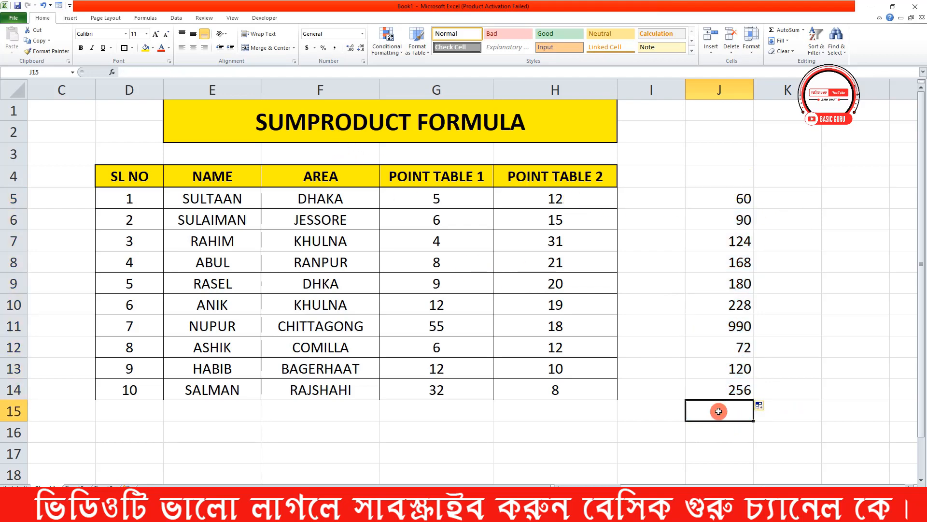
drag(737, 199, 714, 391)
click(708, 407)
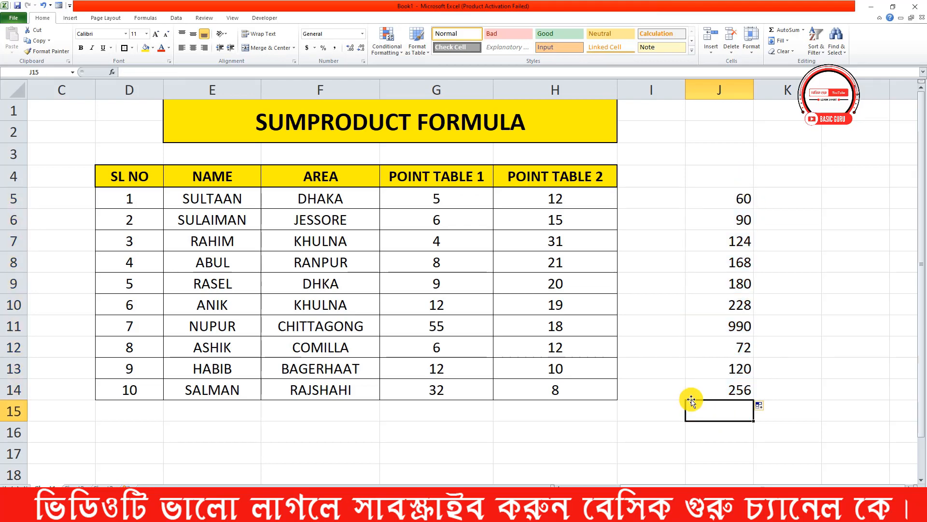
- Label cell I15 TOTAL and add up the row products in J15 with =SUM(J5:J14)
click(664, 405)
text(TOTAL)
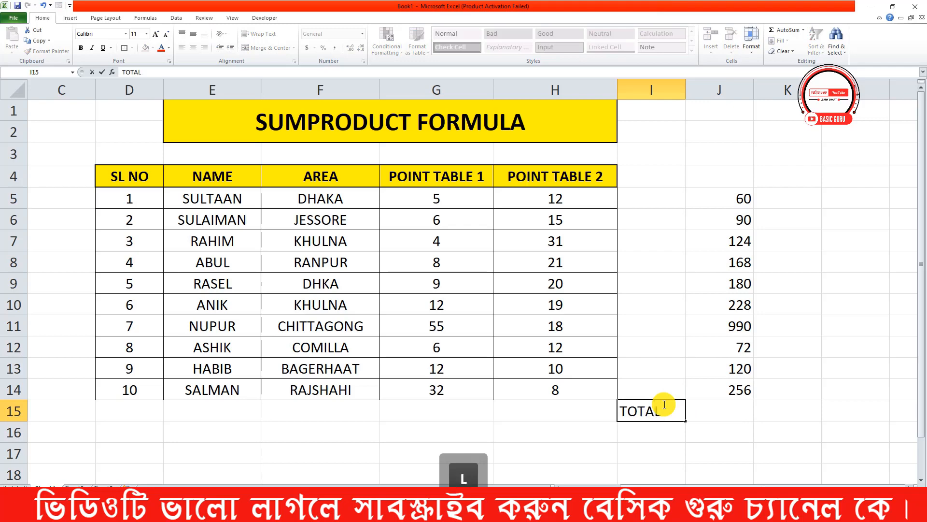
click(718, 407)
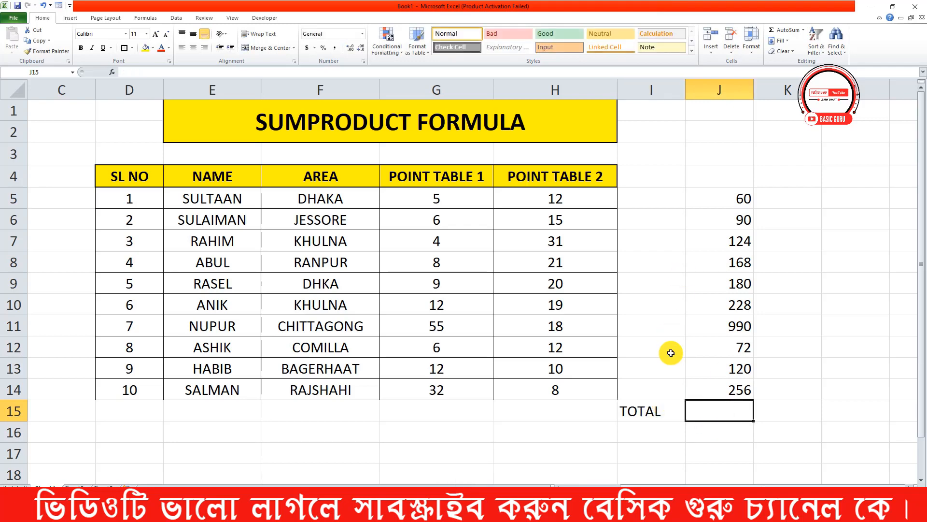
text(=SUM)
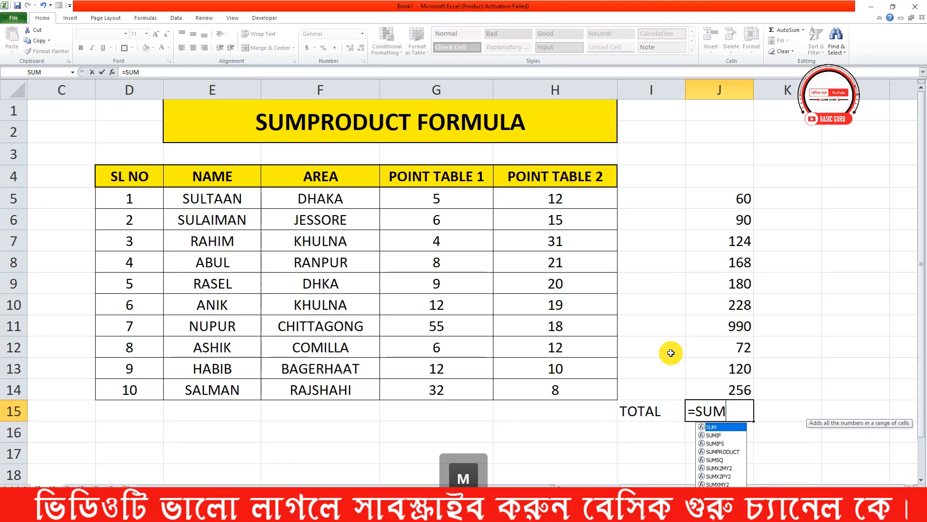
text(()
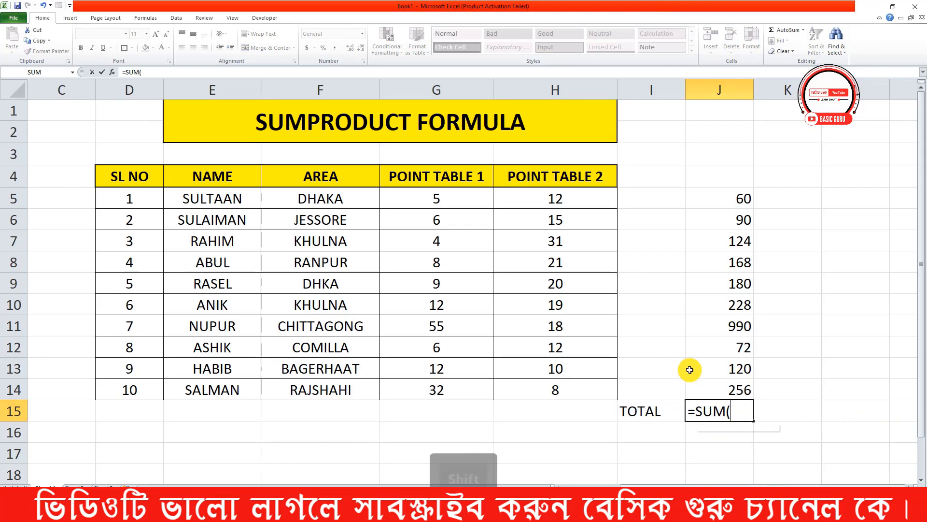
drag(724, 199, 712, 384)
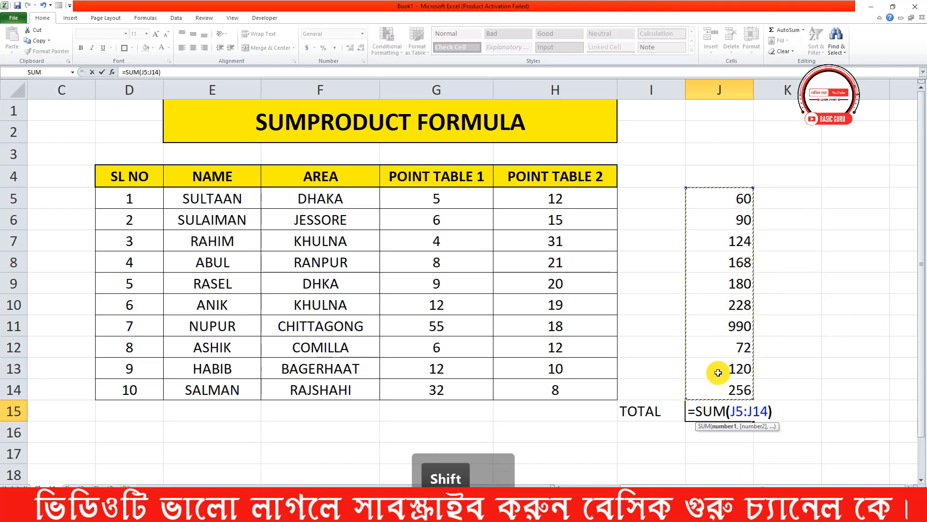
text())
key(Return)
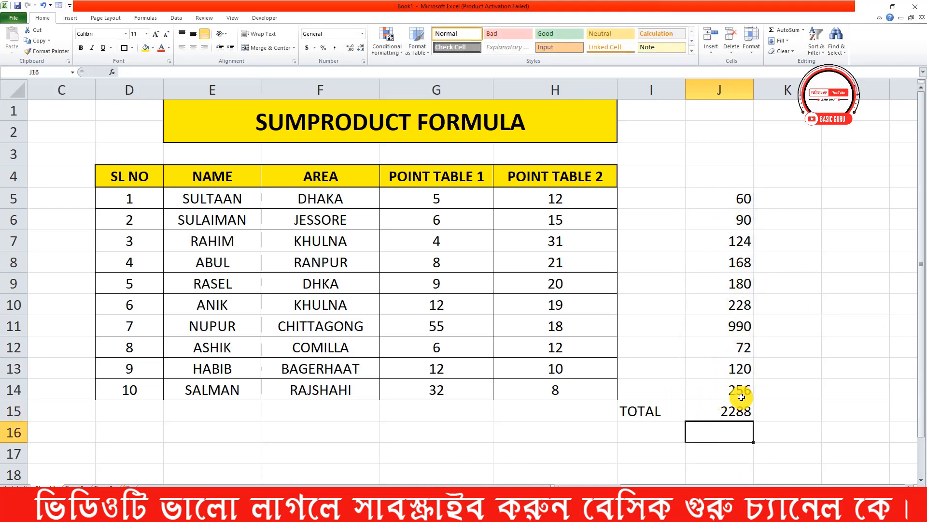
- Select the row products in J5:J14 to review the values behind the total
click(579, 182)
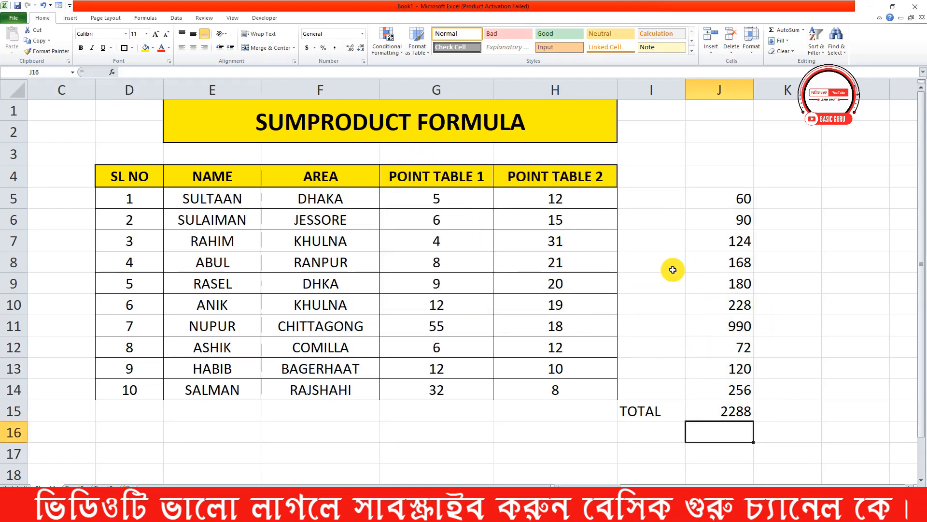
drag(706, 198, 705, 387)
click(715, 197)
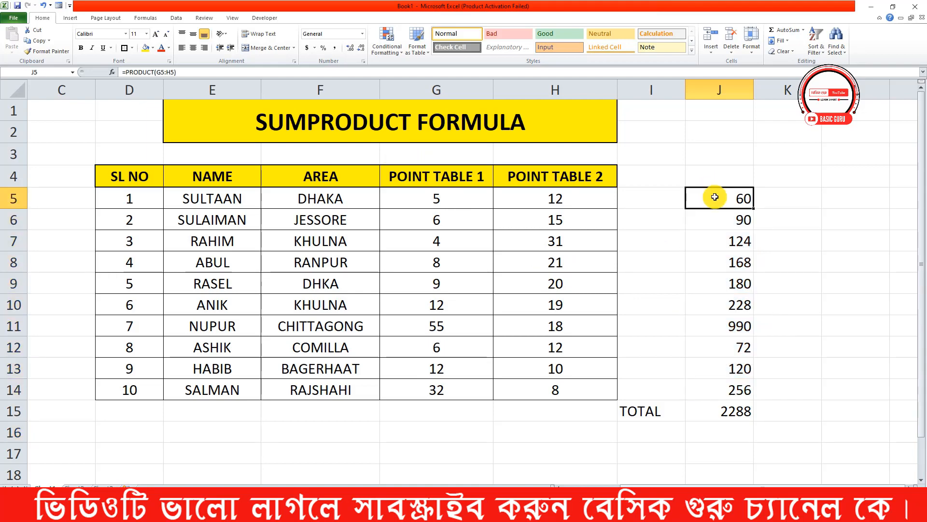
drag(715, 197, 712, 393)
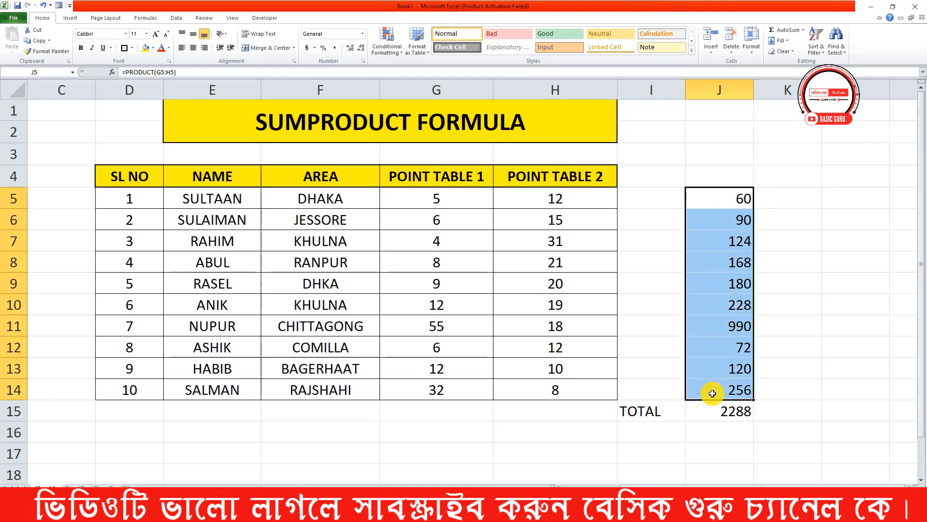
- Review the SUM formula in J15 against the row products in J5:J14
click(721, 416)
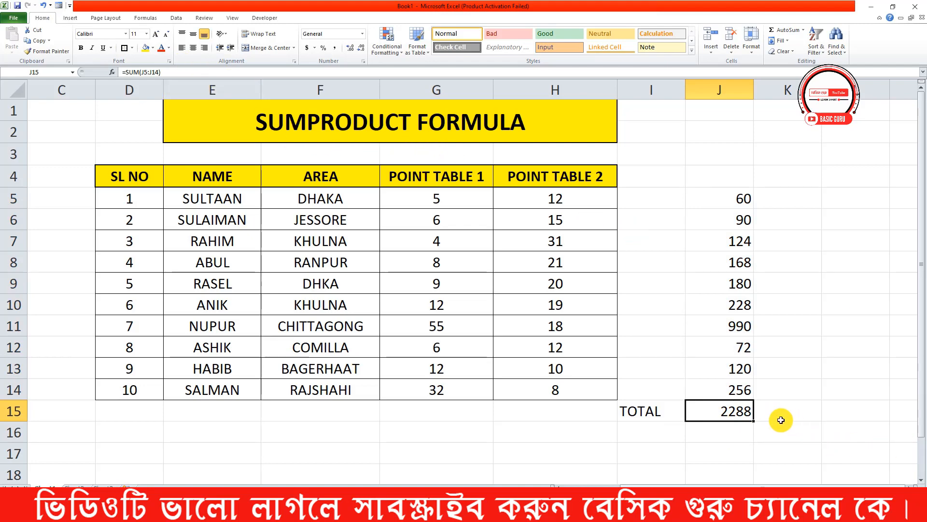
click(703, 435)
scroll(702, 436, down, 1)
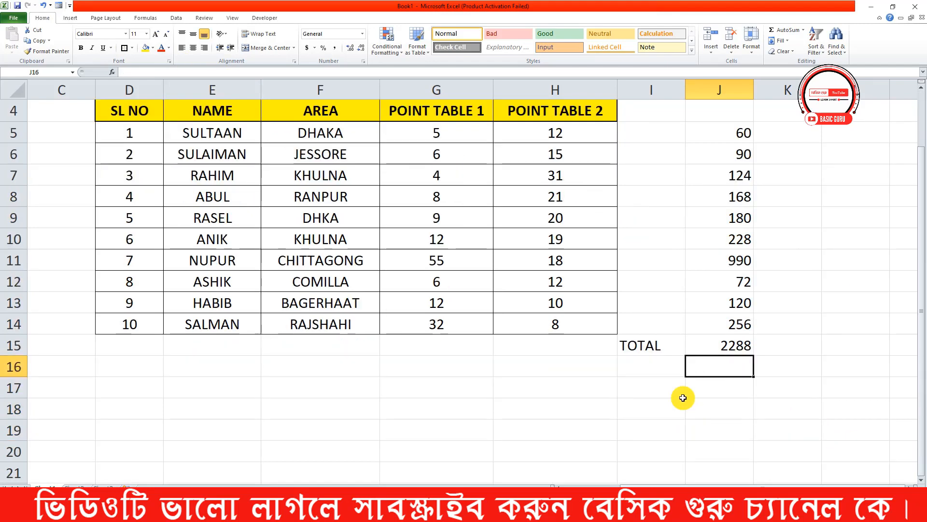
click(650, 369)
drag(726, 139, 717, 326)
click(733, 346)
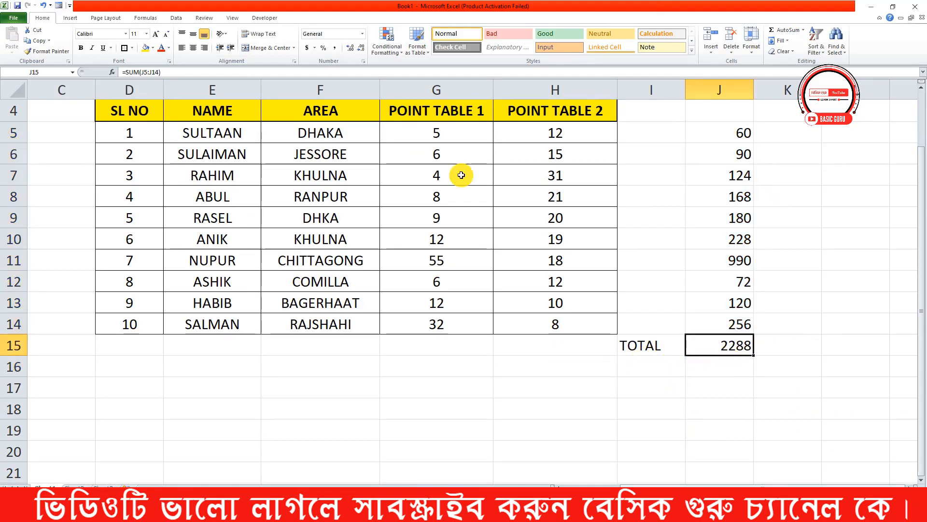
scroll(531, 222, up, 1)
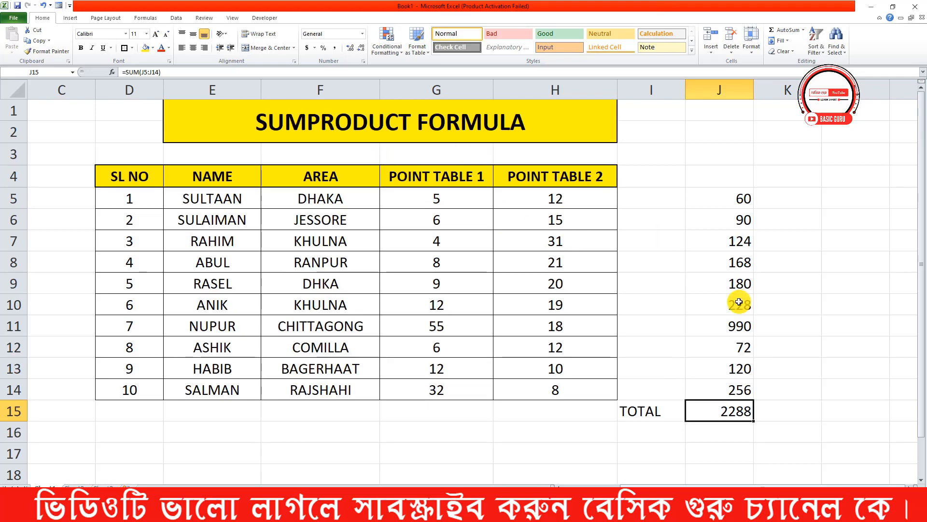
- Start a SUMPRODUCT formula in I18 with the POINT TABLE 1 values G5:G14 as the first array
scroll(738, 304, down, 2)
click(670, 345)
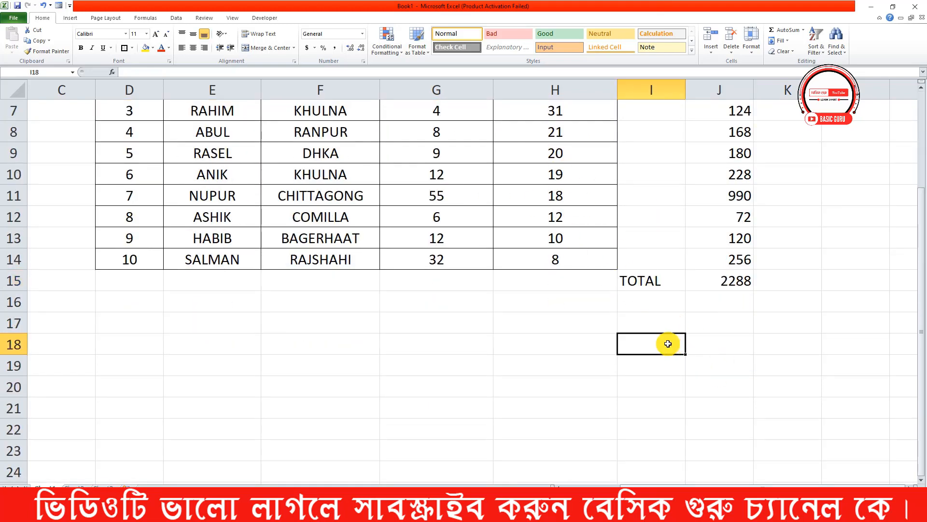
text(=)
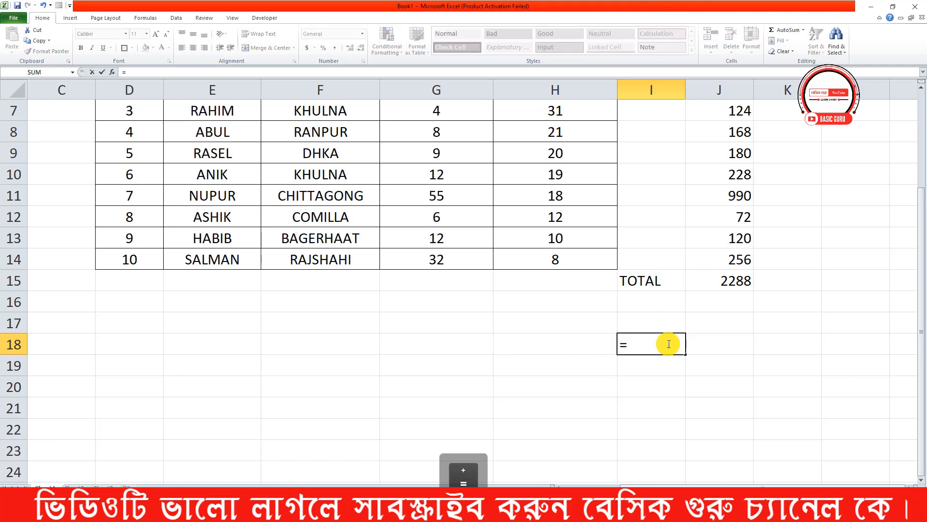
text(SUMP)
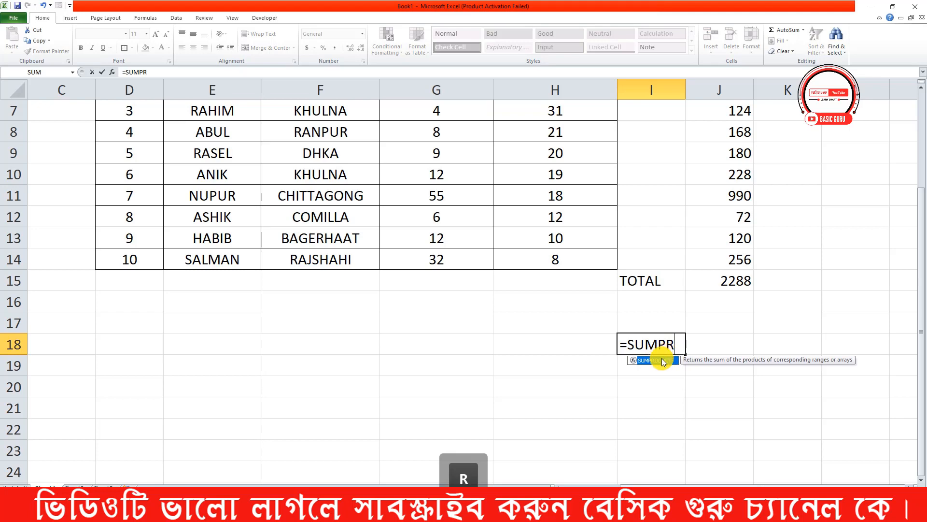
text(R)
double_click(662, 360)
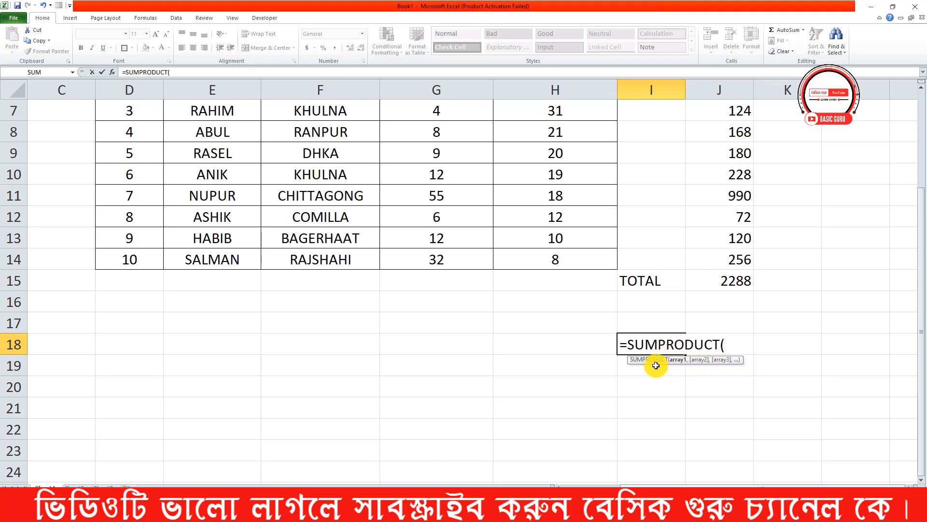
scroll(563, 302, up, 2)
drag(425, 199, 445, 382)
scroll(507, 358, down, 1)
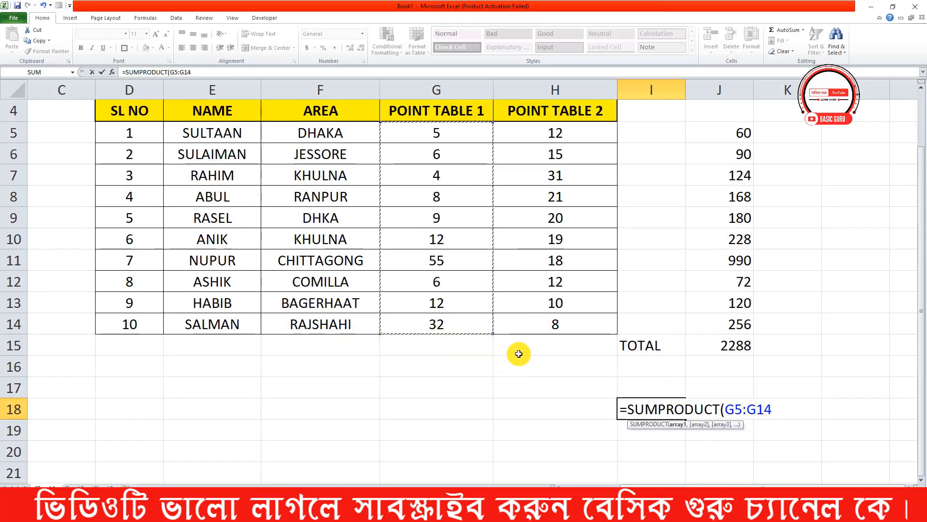
- Add the POINT TABLE 2 values H5:H14 as the second array and complete the SUMPRODUCT formula in I18
text(,)
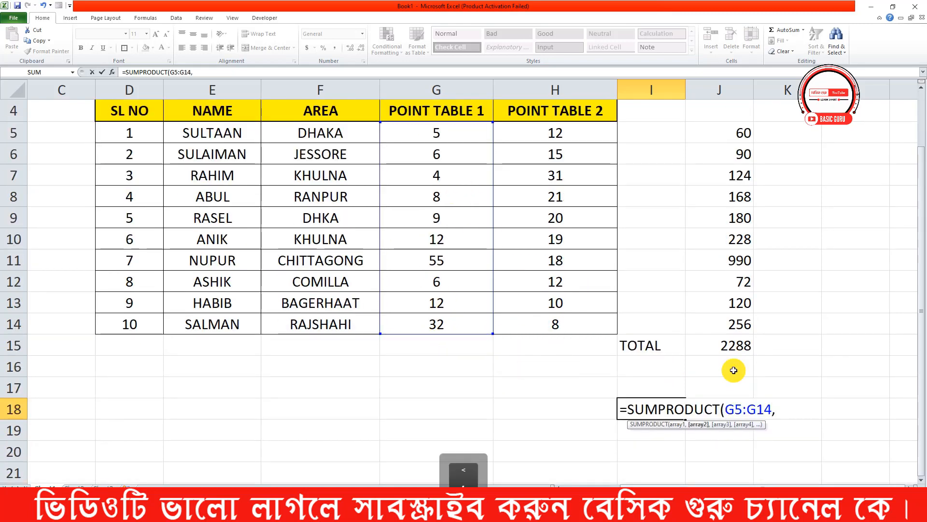
scroll(594, 208, up, 1)
drag(584, 201, 578, 381)
scroll(661, 347, down, 1)
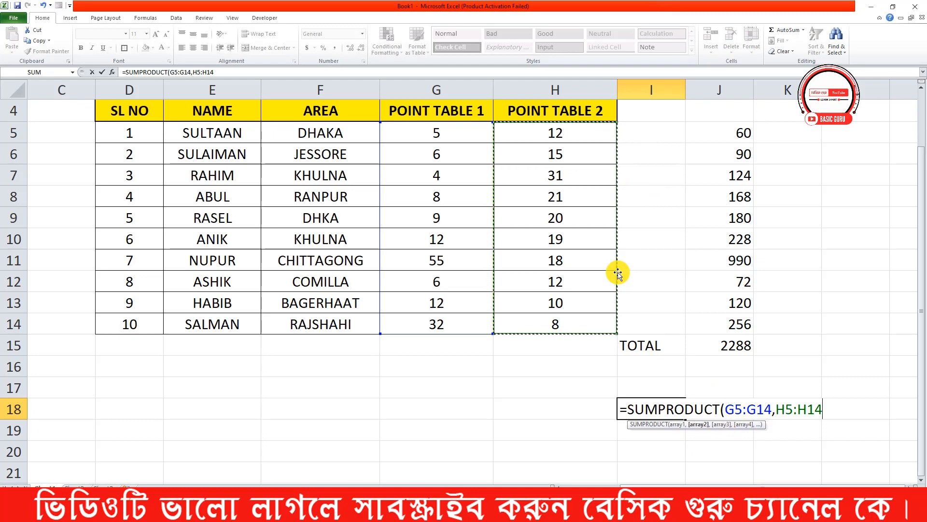
text())
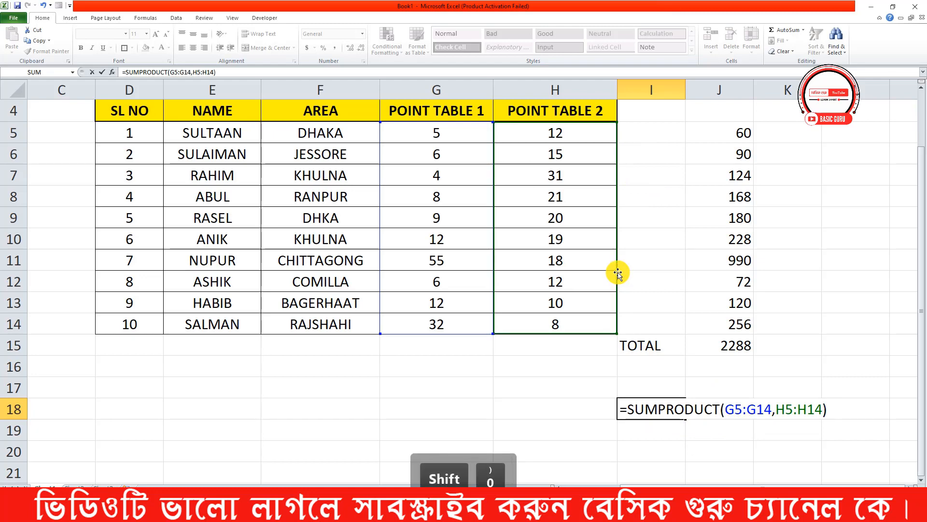
key(Return)
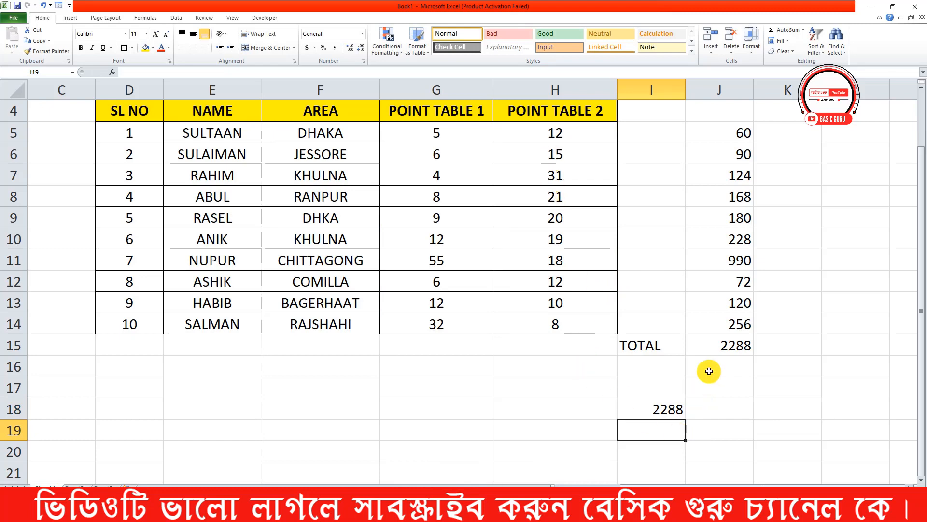
- Compare the SUM total in J15 and the row products in J5:J14 with the SUMPRODUCT result in I18
click(739, 346)
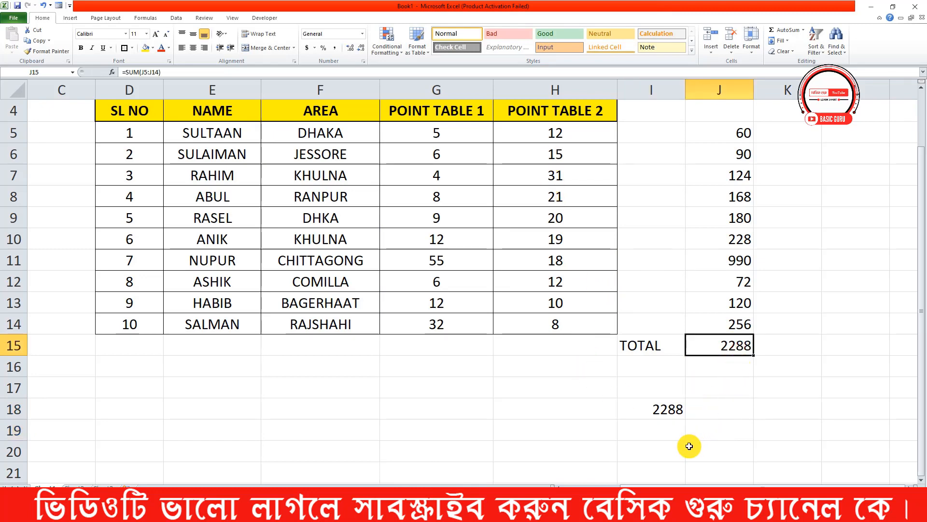
click(651, 414)
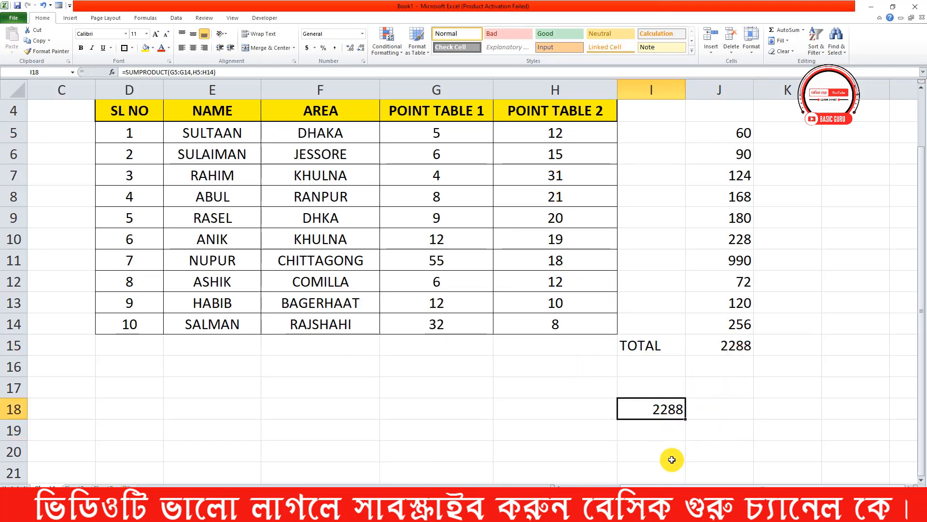
scroll(594, 406, up, 1)
scroll(594, 406, down, 1)
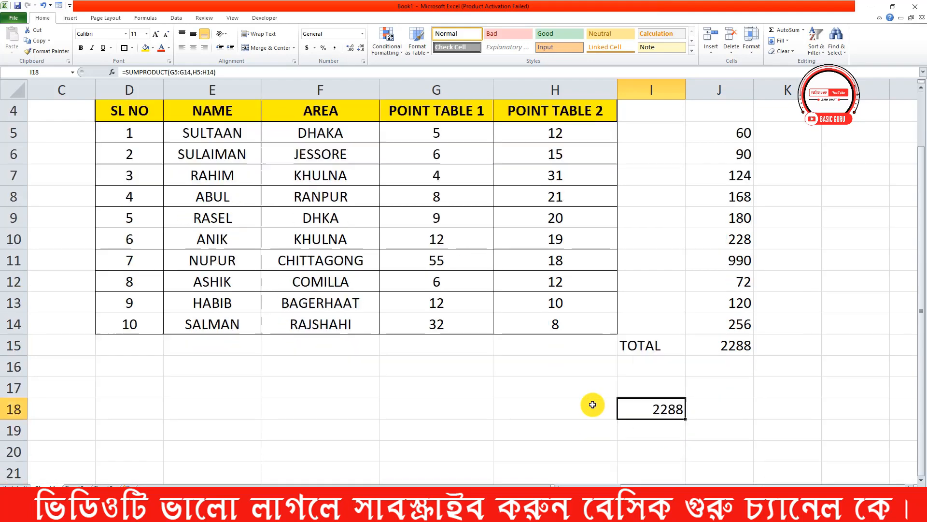
click(736, 141)
drag(735, 140, 720, 314)
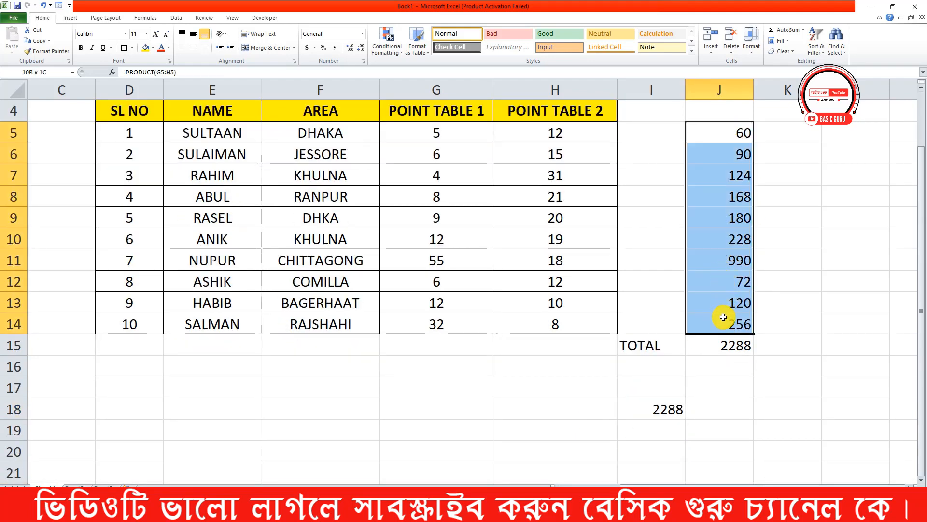
scroll(559, 217, up, 1)
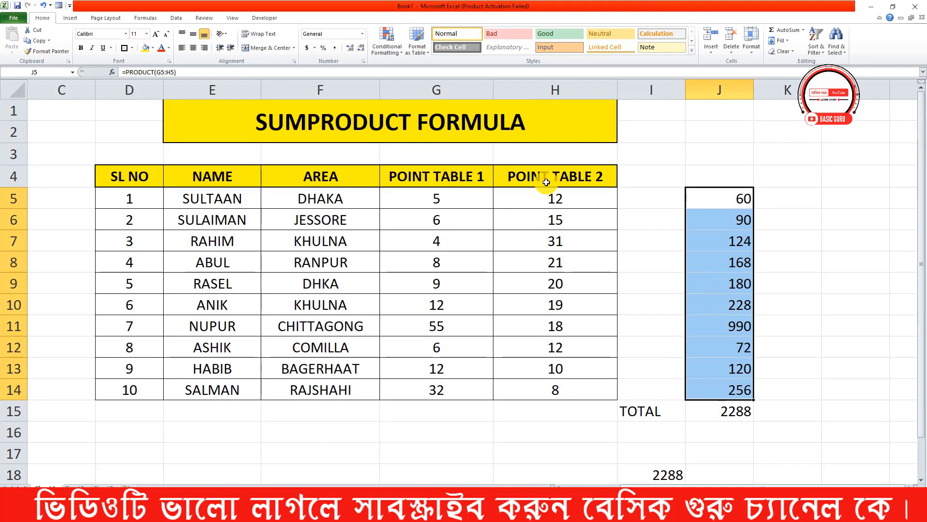
scroll(539, 237, down, 1)
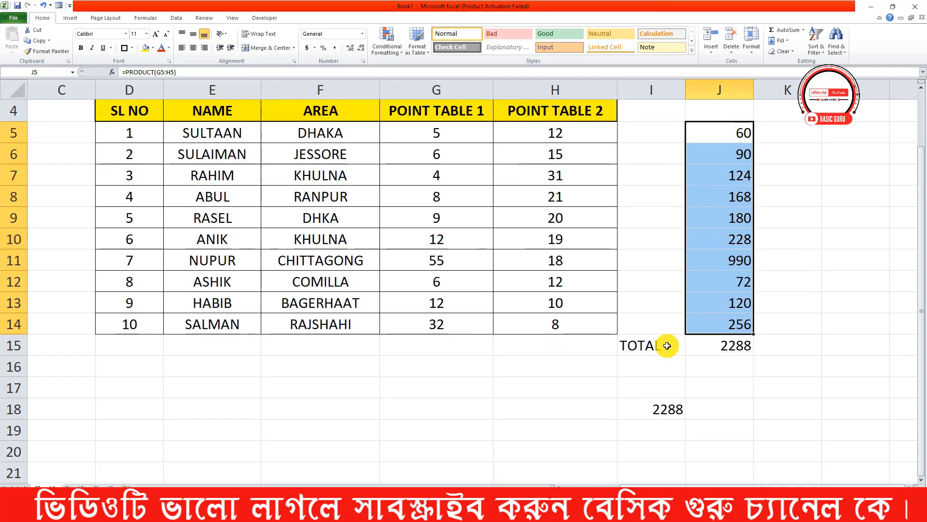
click(656, 404)
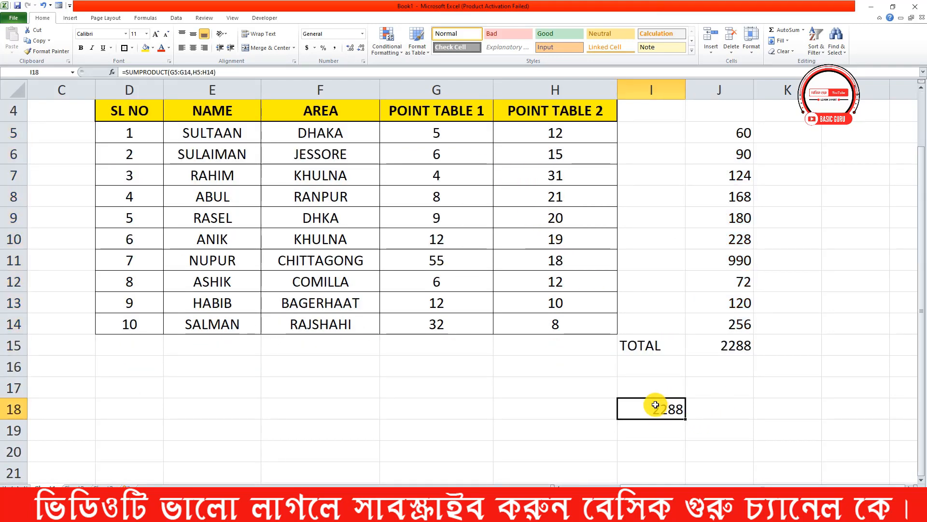
- Enter =SUMPRODUCT(G5:G14,H5:H14) in H19 to repeat the calculation from the two point columns
click(546, 410)
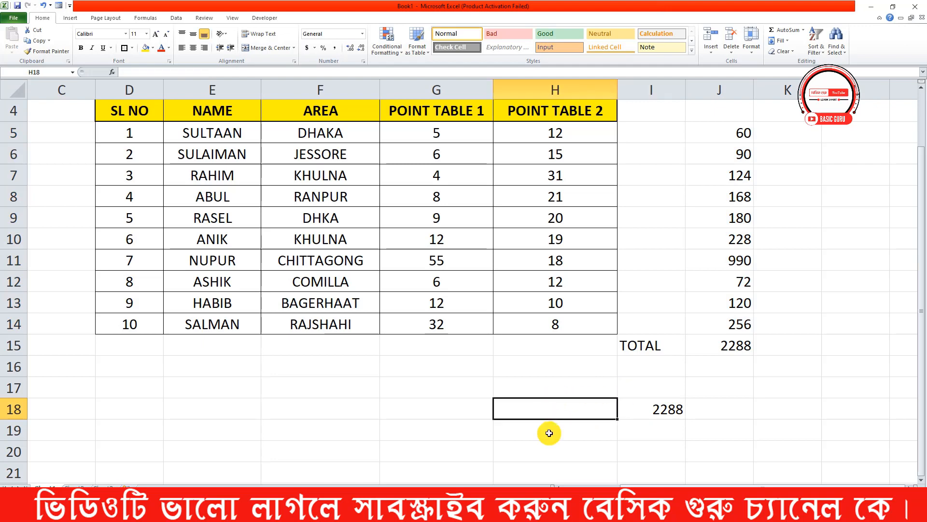
click(560, 433)
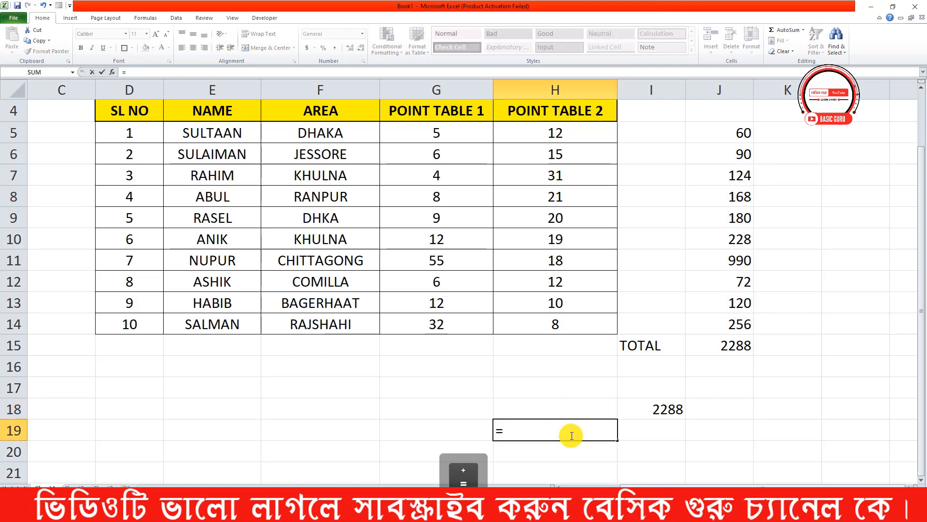
text(SU)
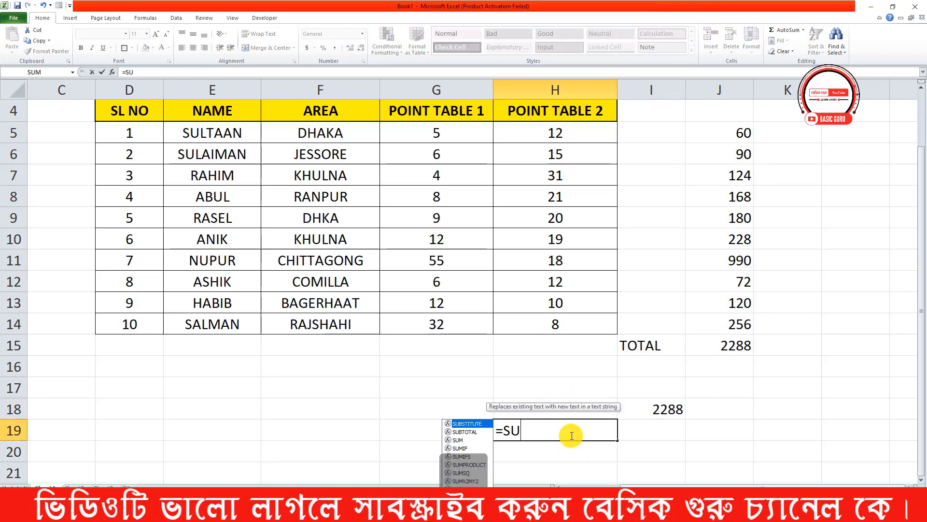
text(MPR)
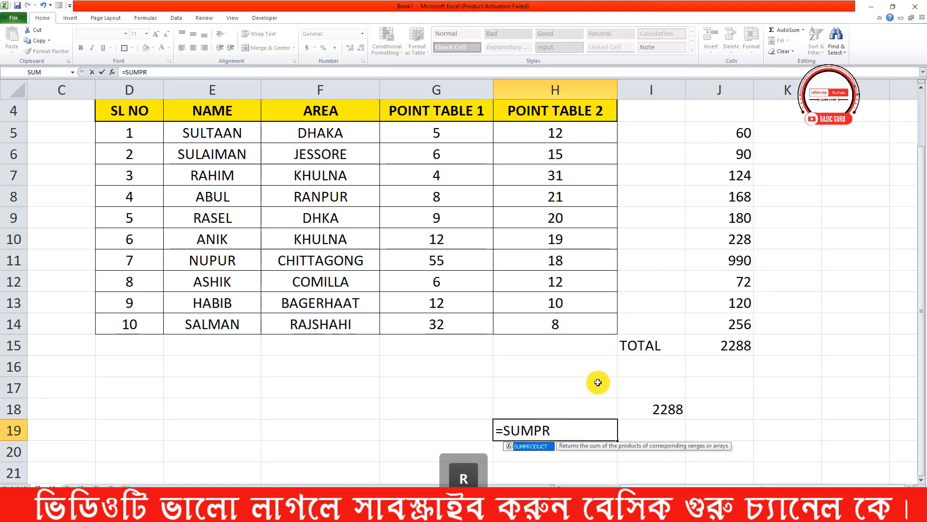
click(527, 449)
double_click(527, 448)
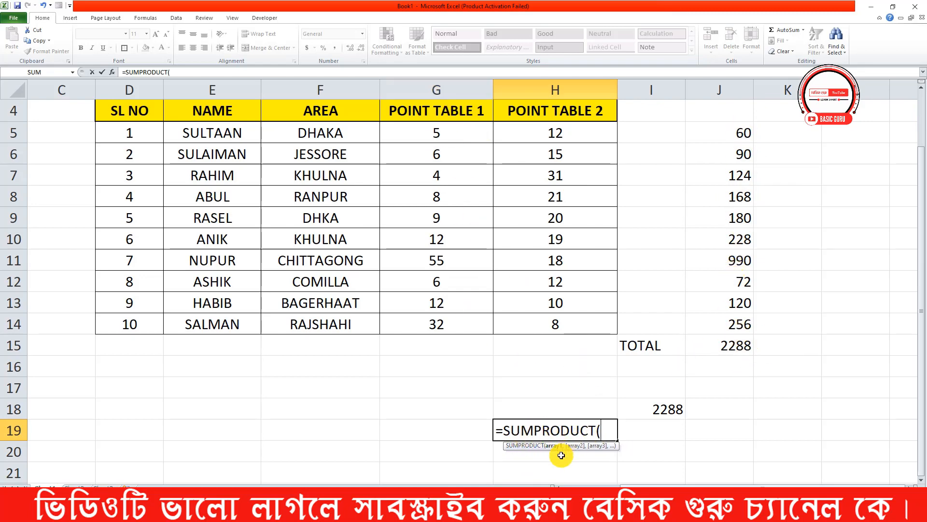
drag(402, 134, 425, 328)
text(,)
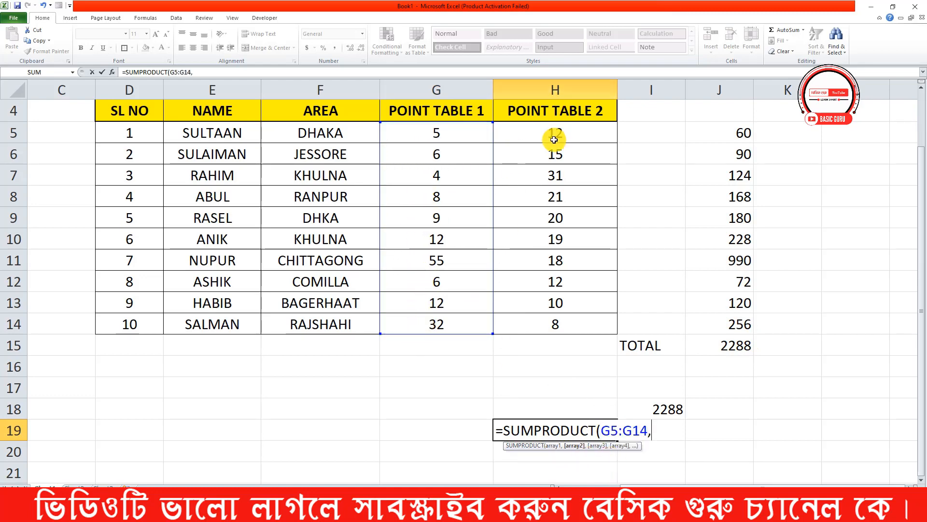
drag(555, 132, 560, 323)
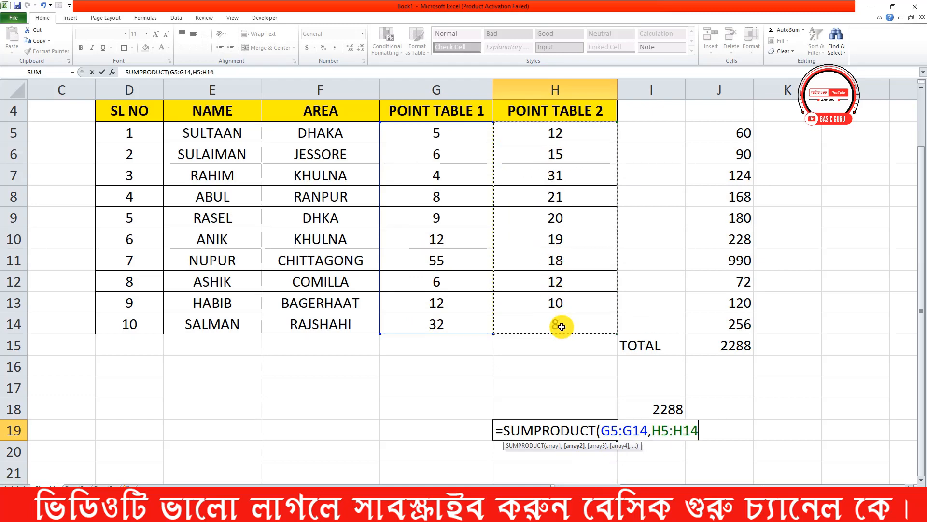
text())
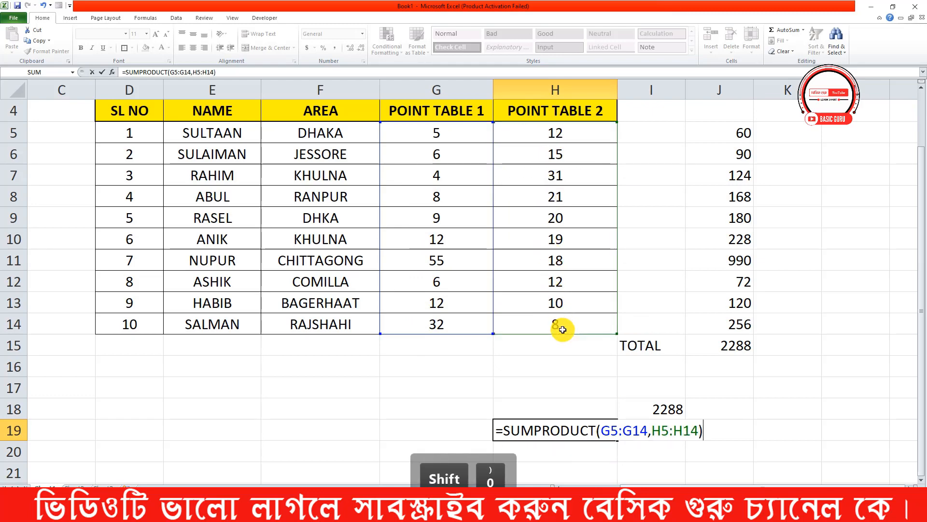
key(Return)
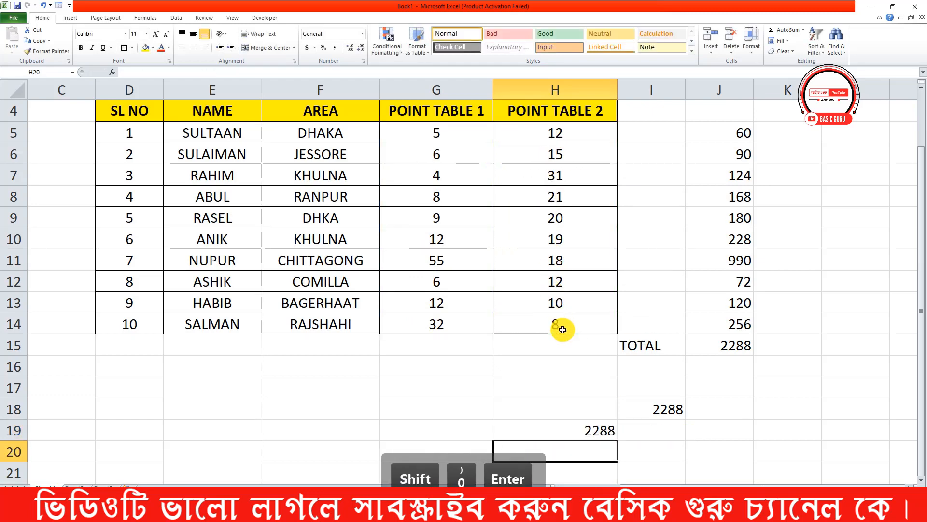
click(555, 365)
scroll(551, 362, up, 1)
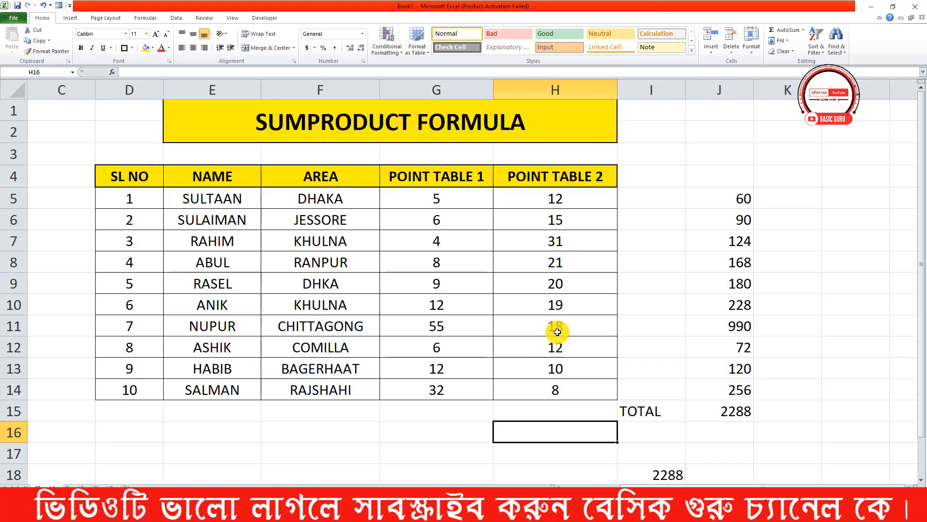
click(652, 159)
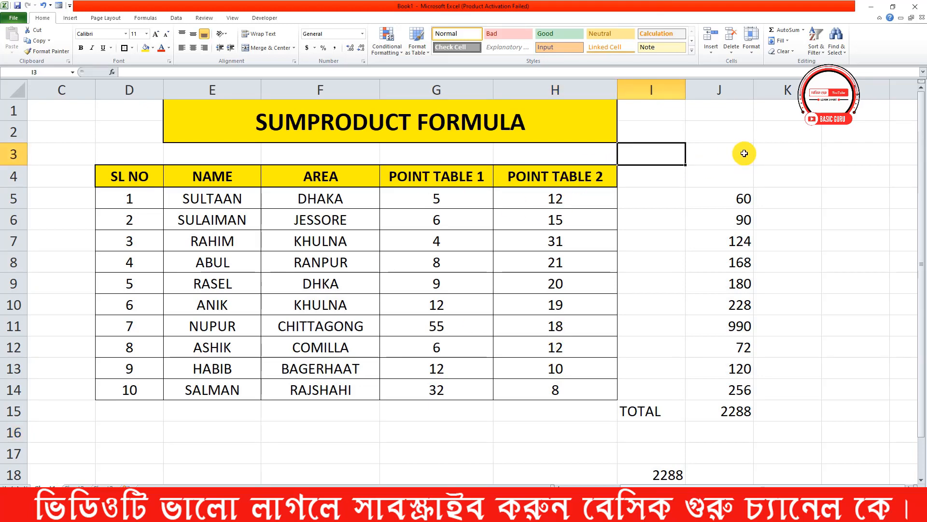